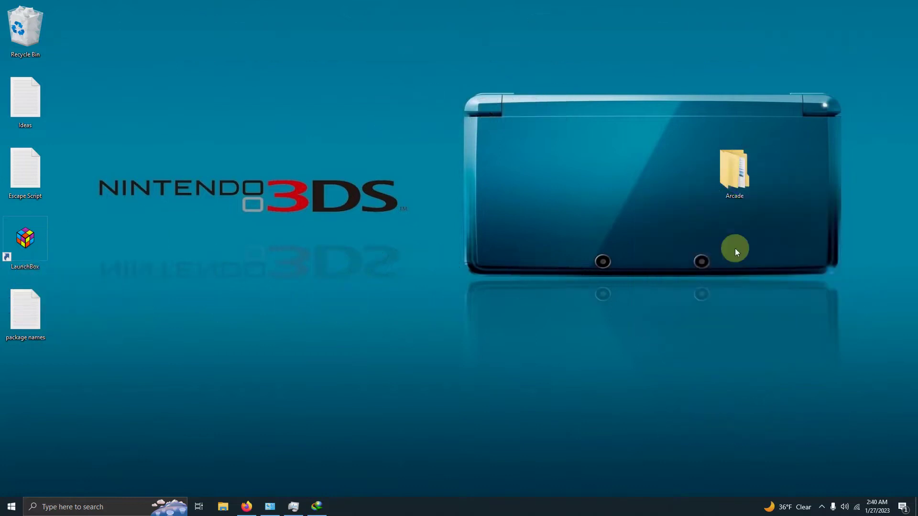
Step: Open the desktop Arcade folder and select its Launchbox folder
{"action": "double_click", "coordinate": [730, 177]}
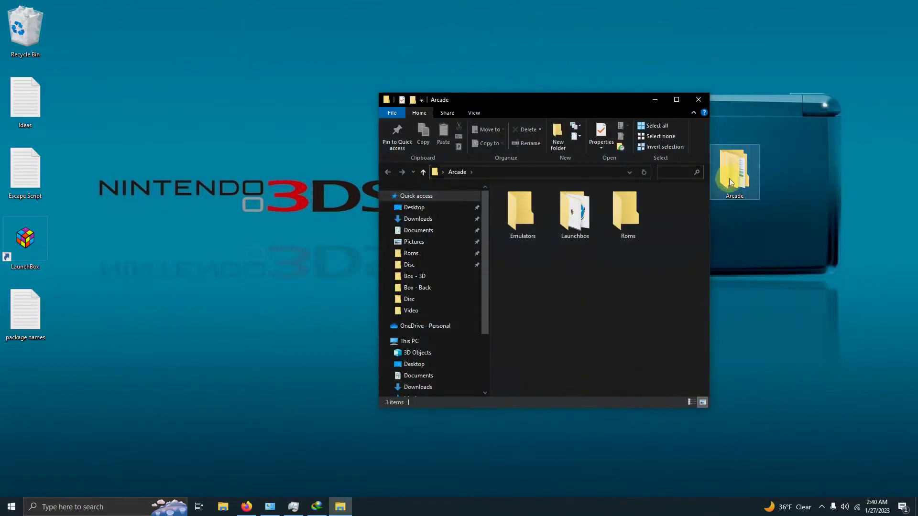
{"action": "left_click", "coordinate": [581, 232]}
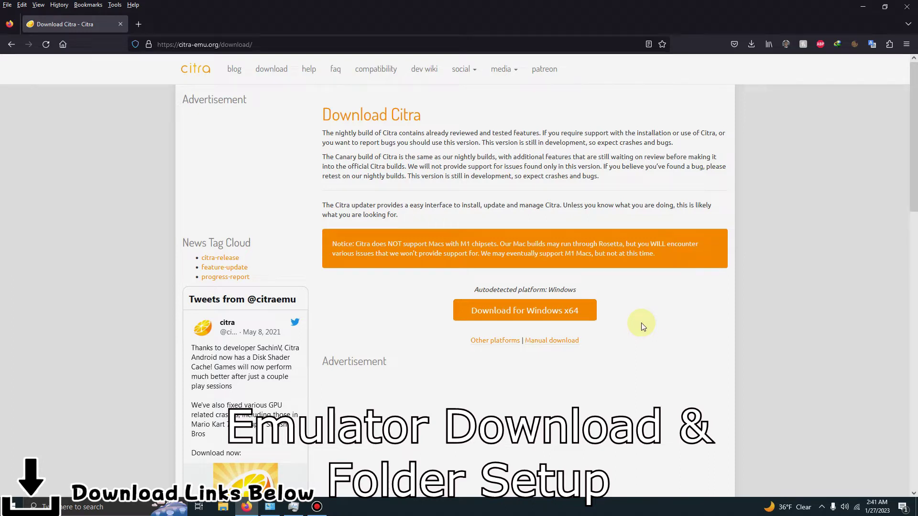
Step: Download the Citra Windows x64 installer from citra-emu.org
{"action": "left_click", "coordinate": [529, 311]}
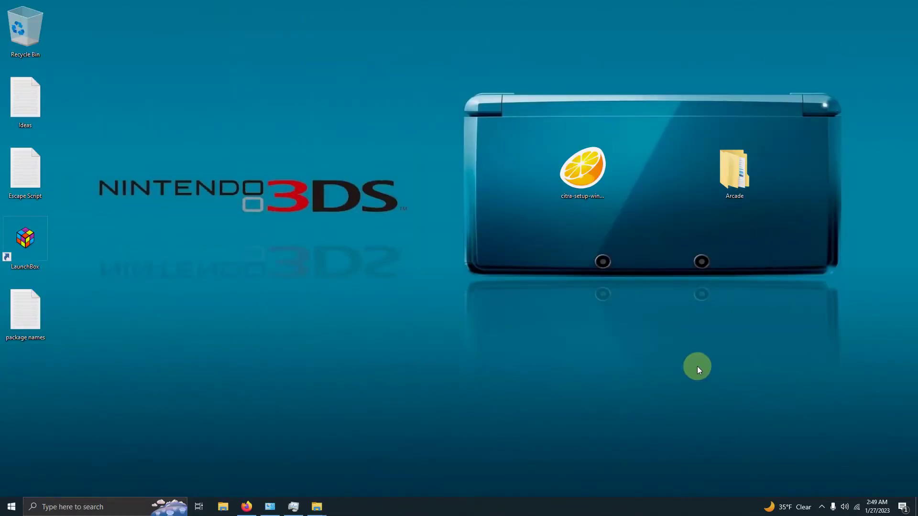
Step: Install Citra Nightly into Arcade\Emulators, accepting the license and default options
{"action": "double_click", "coordinate": [594, 175]}
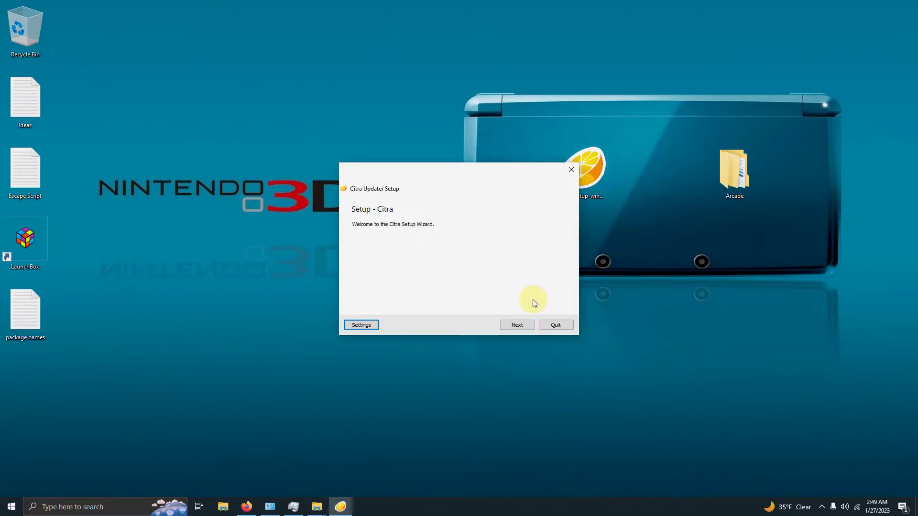
{"action": "left_click", "coordinate": [518, 326]}
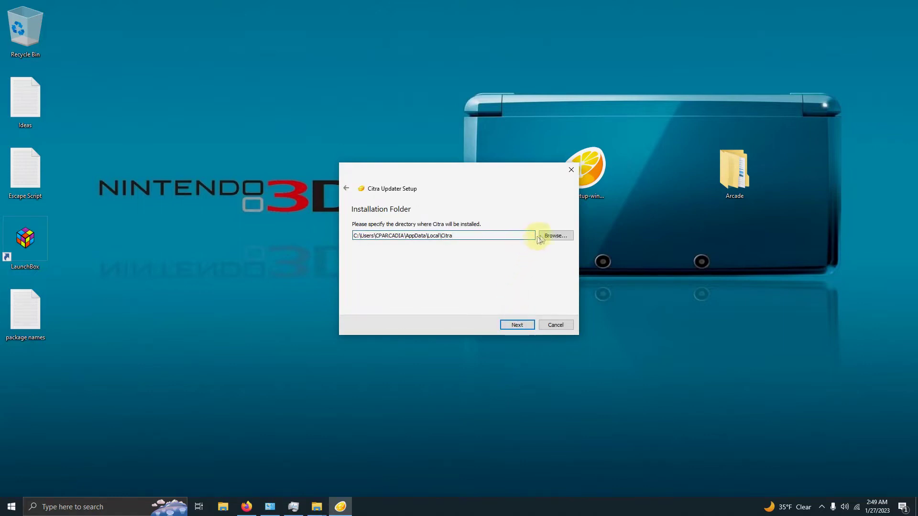
{"action": "left_click", "coordinate": [512, 325]}
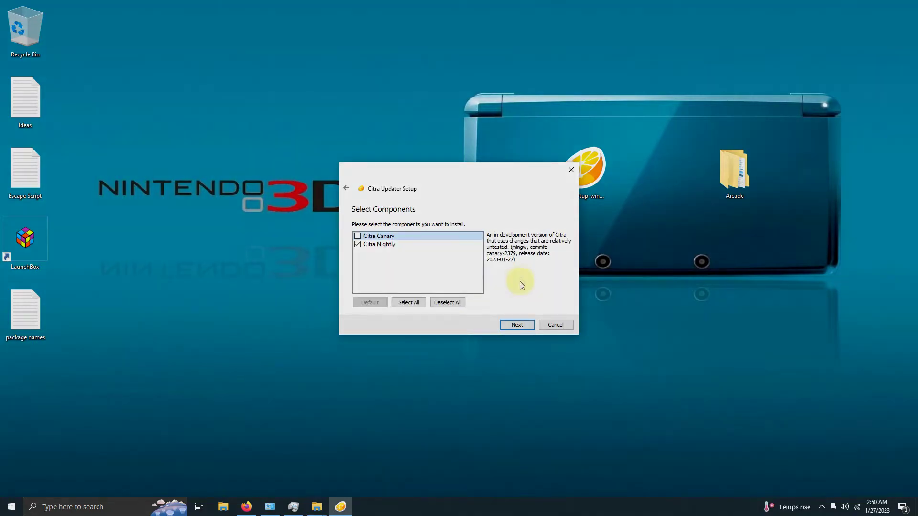
{"action": "left_click", "coordinate": [518, 323]}
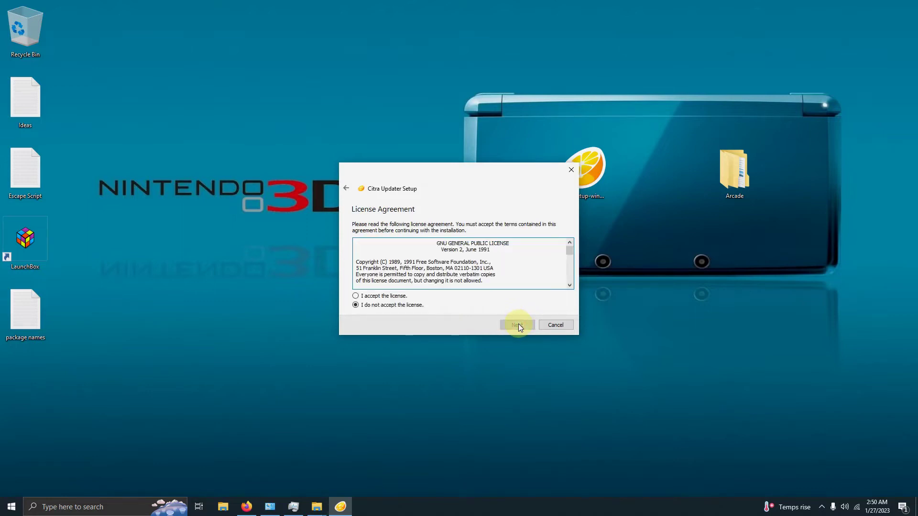
{"action": "left_click", "coordinate": [388, 296]}
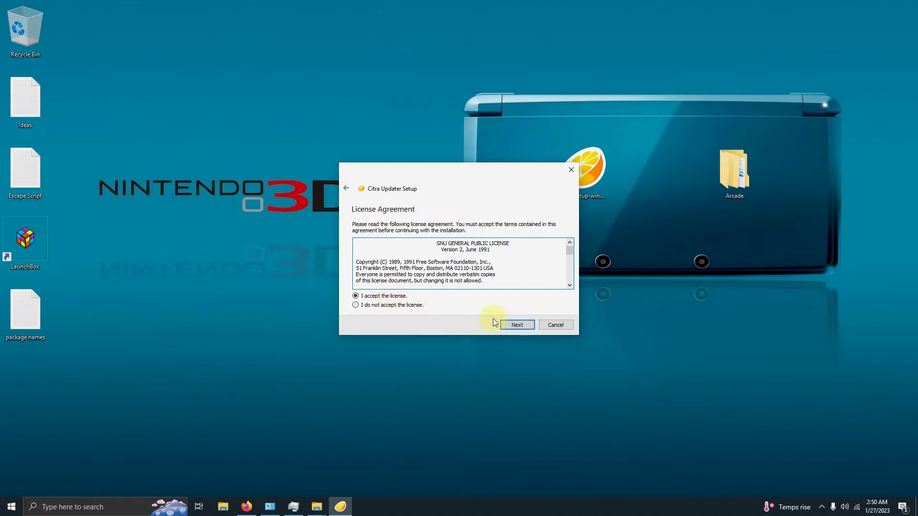
{"action": "left_click", "coordinate": [522, 324]}
{"action": "left_click", "coordinate": [524, 325]}
{"action": "left_click", "coordinate": [524, 325]}
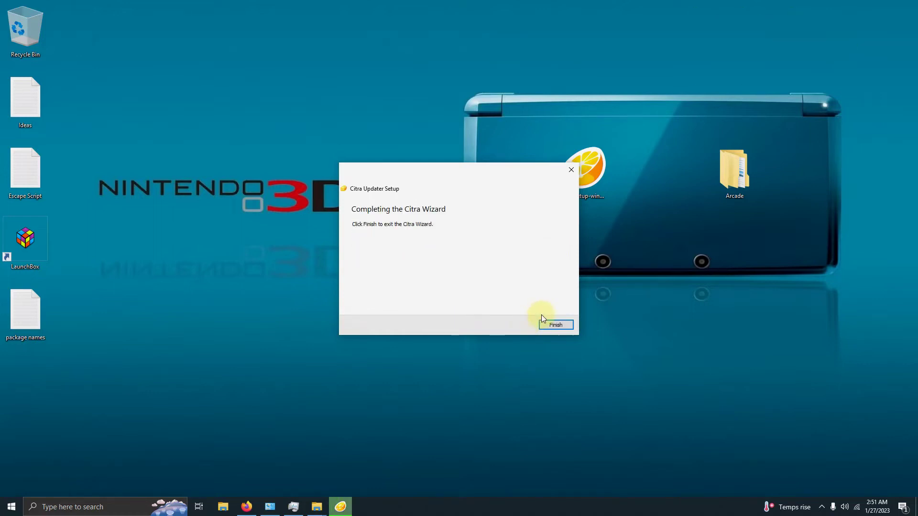
{"action": "left_click", "coordinate": [556, 325]}
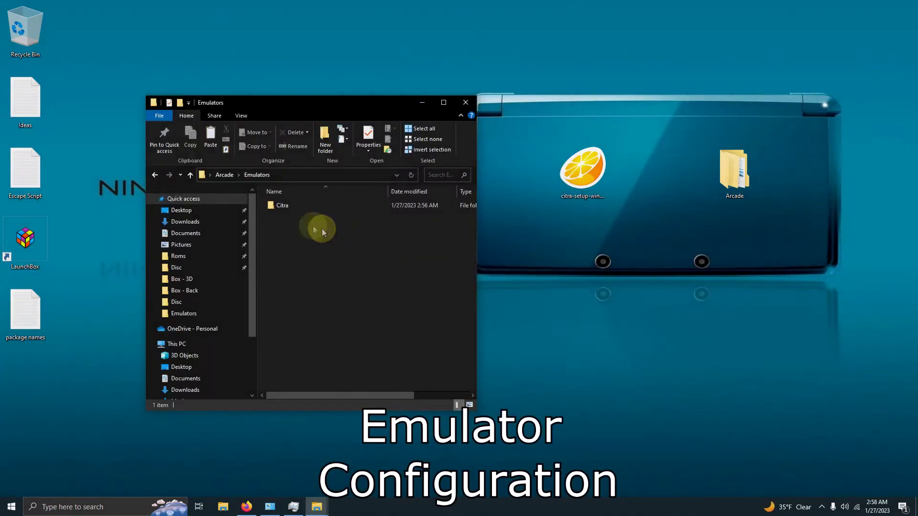
Step: Create a new folder named 'User' inside Citra\nightly-mingw
{"action": "double_click", "coordinate": [286, 207]}
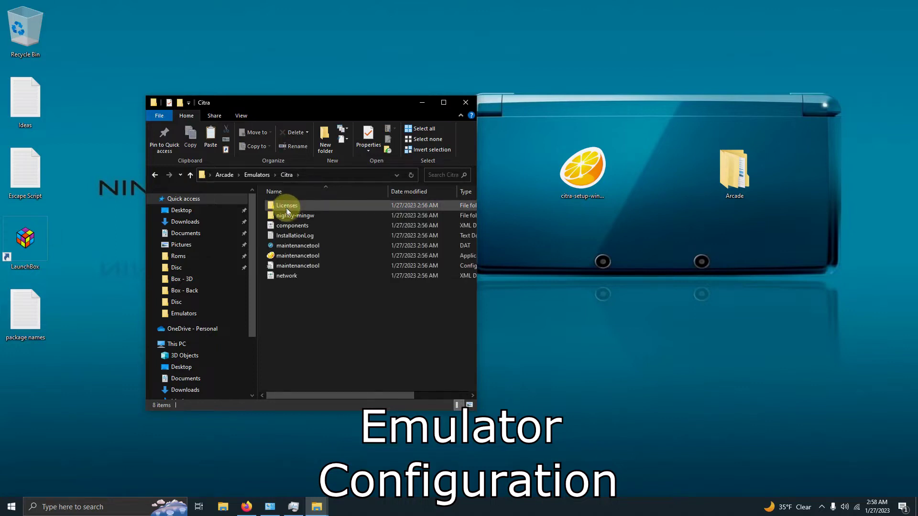
{"action": "double_click", "coordinate": [289, 217]}
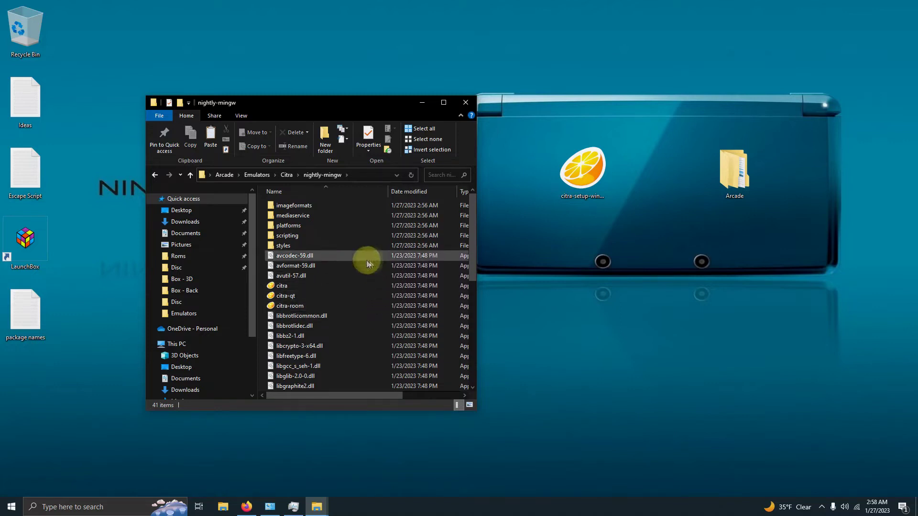
{"action": "right_click", "coordinate": [262, 275]}
{"action": "mouse_move", "coordinate": [334, 389]}
{"action": "left_click", "coordinate": [384, 389]}
{"action": "type", "text": "User"}
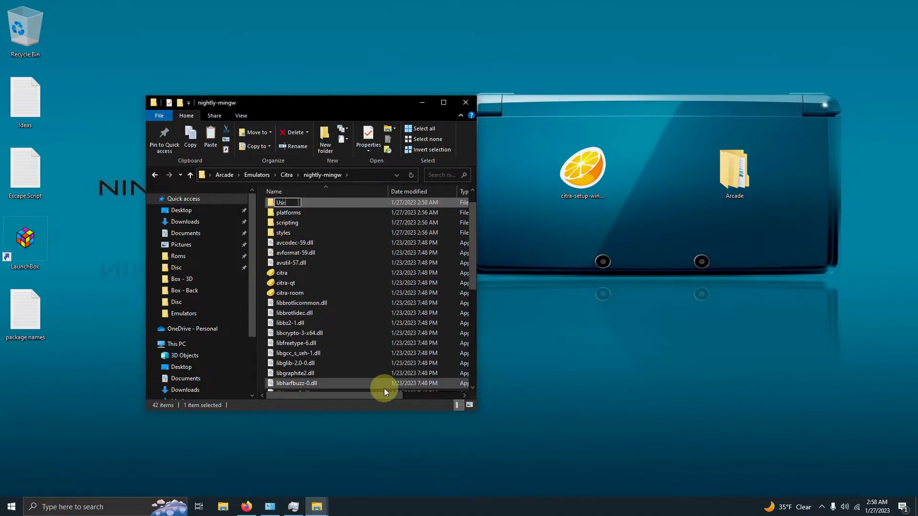
{"action": "key", "text": "Return"}
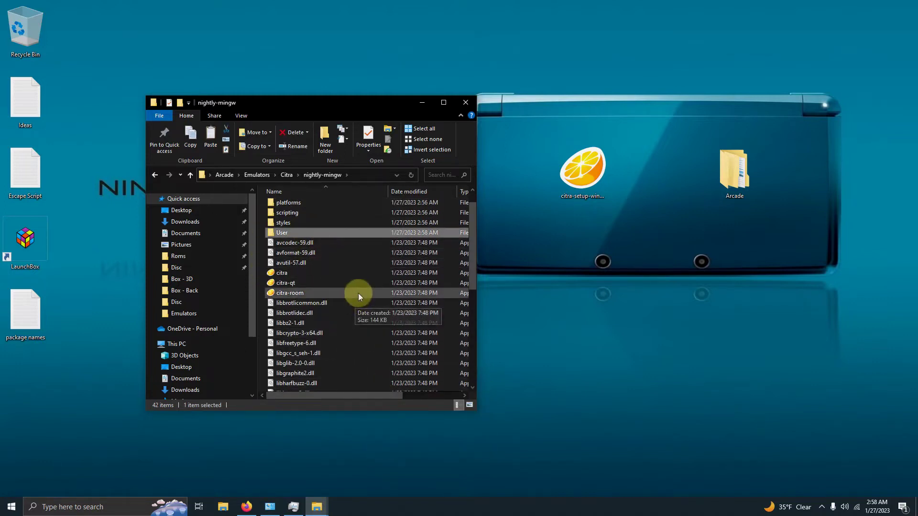
Step: Launch citra-qt and decline the anonymous telemetry prompt
{"action": "left_click", "coordinate": [299, 282]}
{"action": "double_click", "coordinate": [298, 283]}
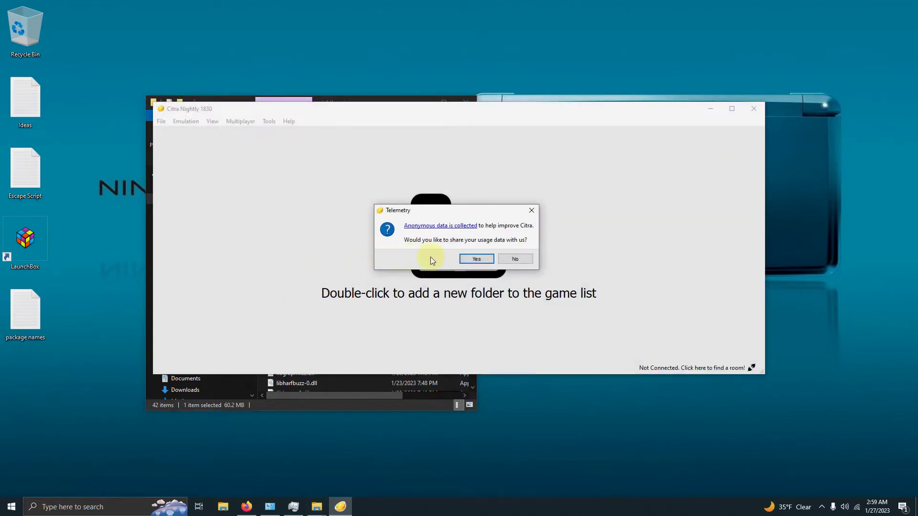
{"action": "left_click", "coordinate": [515, 259]}
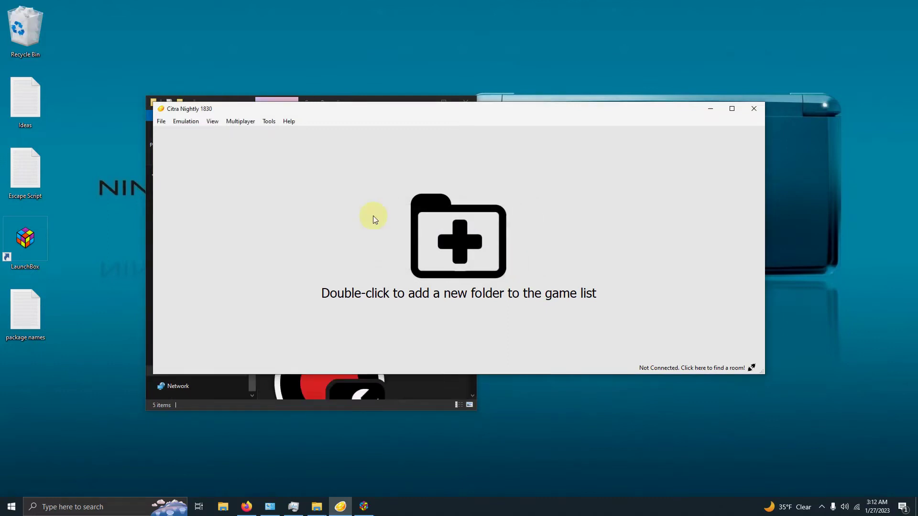
Step: Switch Citra's screen layout to Side by Side
{"action": "left_click", "coordinate": [213, 125]}
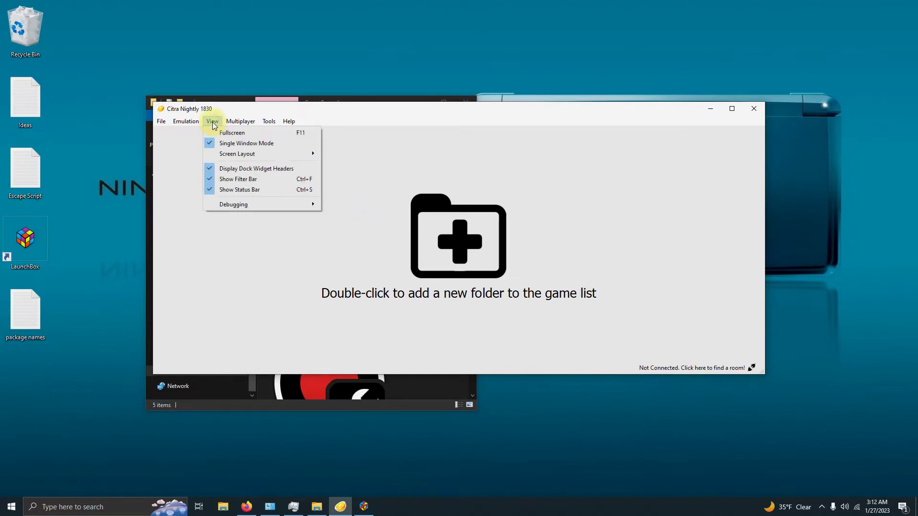
{"action": "mouse_move", "coordinate": [244, 156]}
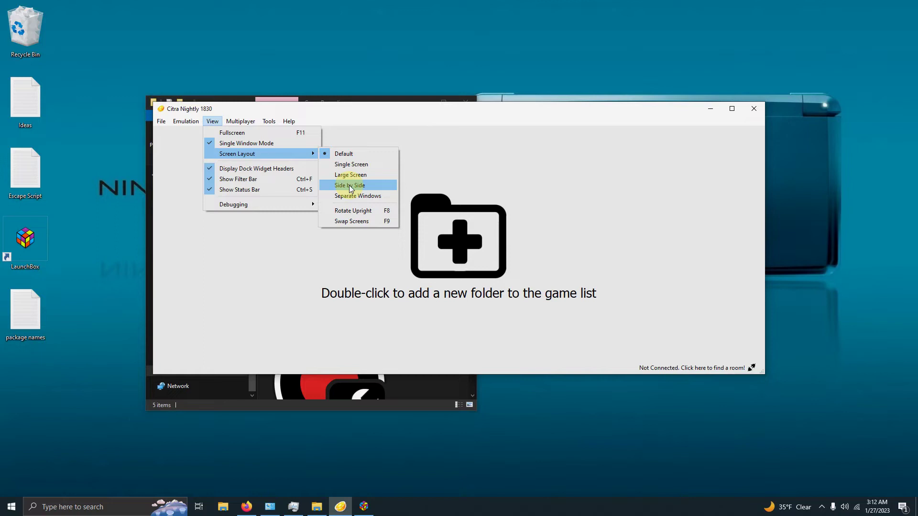
{"action": "left_click", "coordinate": [349, 185]}
Step: Open Citra's Configuration on the Graphics settings
{"action": "left_click", "coordinate": [186, 121]}
{"action": "left_click", "coordinate": [208, 221]}
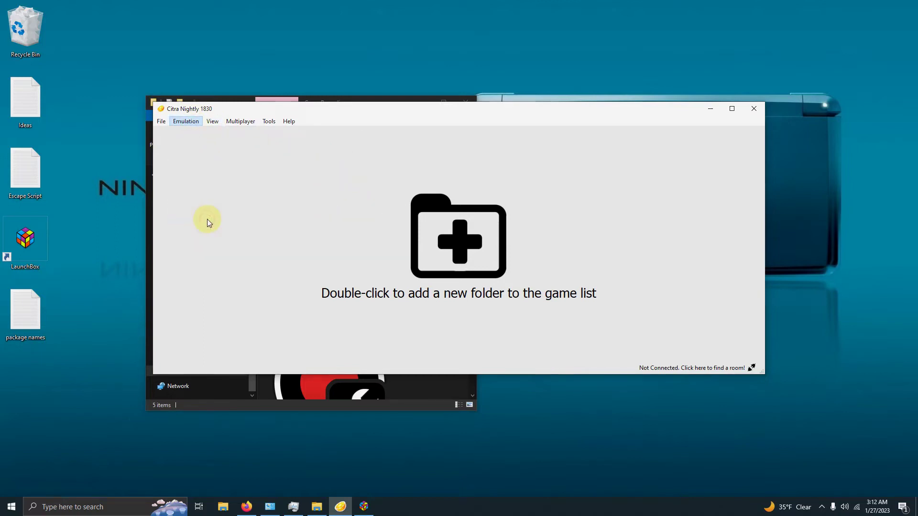
{"action": "left_click", "coordinate": [342, 100]}
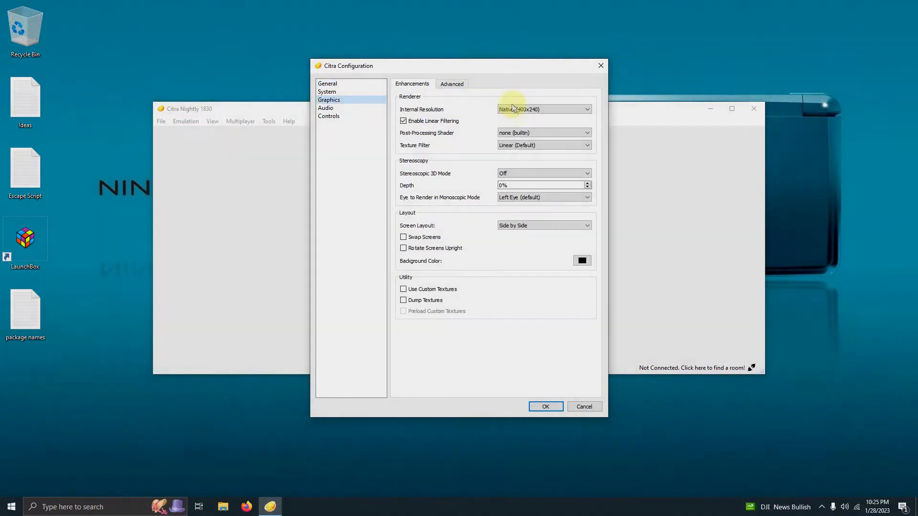
Step: Set internal resolution to 4x Native (1600x960) and texture filter to Anime4K Ultrafast
{"action": "left_click", "coordinate": [523, 110]}
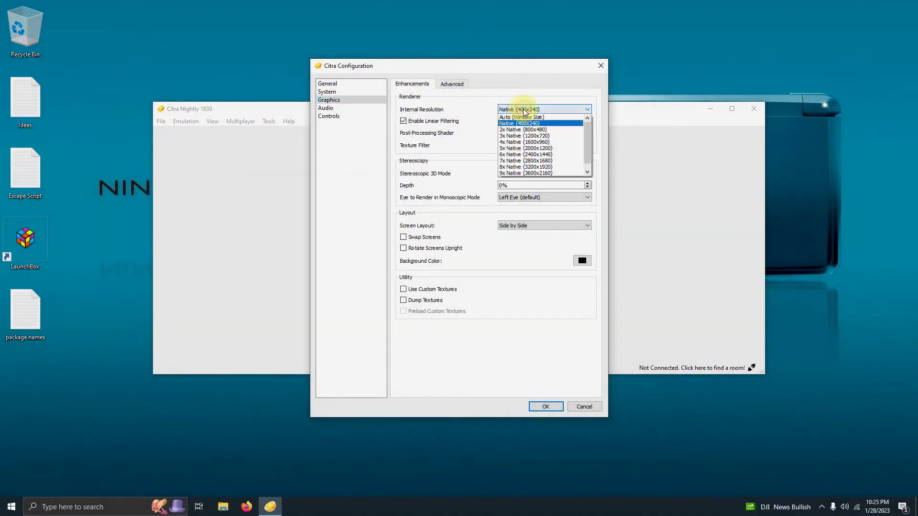
{"action": "left_click", "coordinate": [523, 142]}
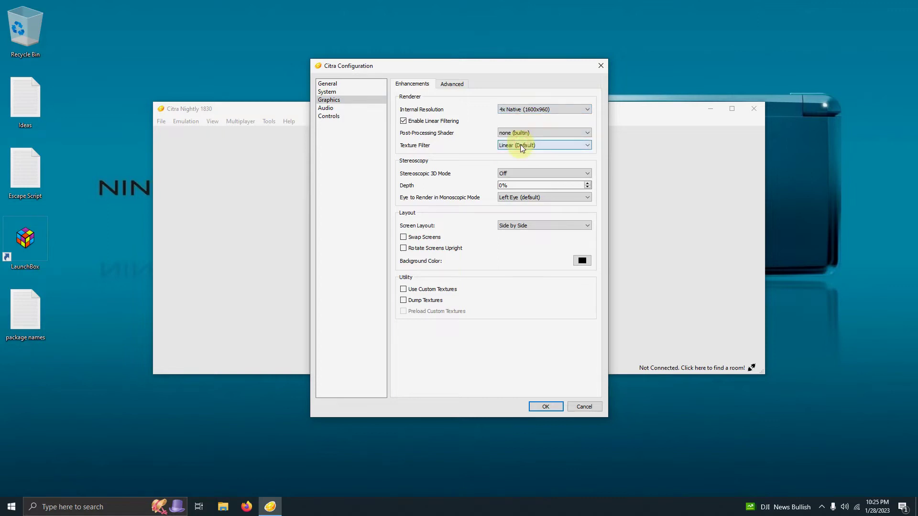
{"action": "left_click", "coordinate": [522, 145]}
{"action": "left_click", "coordinate": [523, 152]}
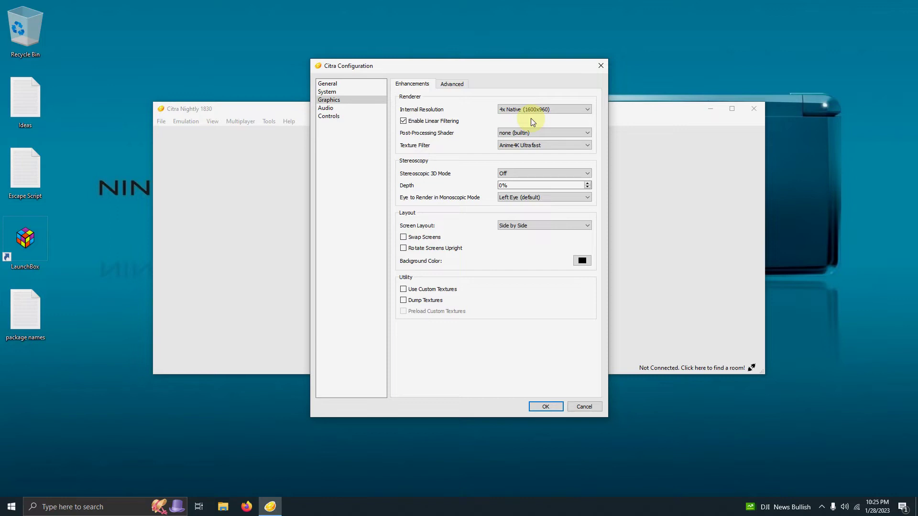
{"action": "left_click", "coordinate": [335, 116]}
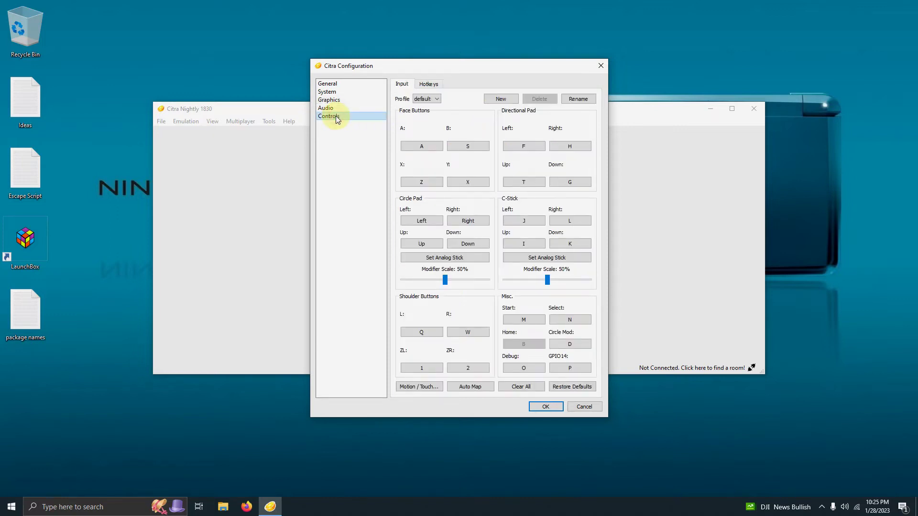
Step: Map A, B, X, Y to gamepad Buttons 0–3, the Circle Pad to stick axes, and L, R, ZL, ZR
{"action": "left_click", "coordinate": [421, 146]}
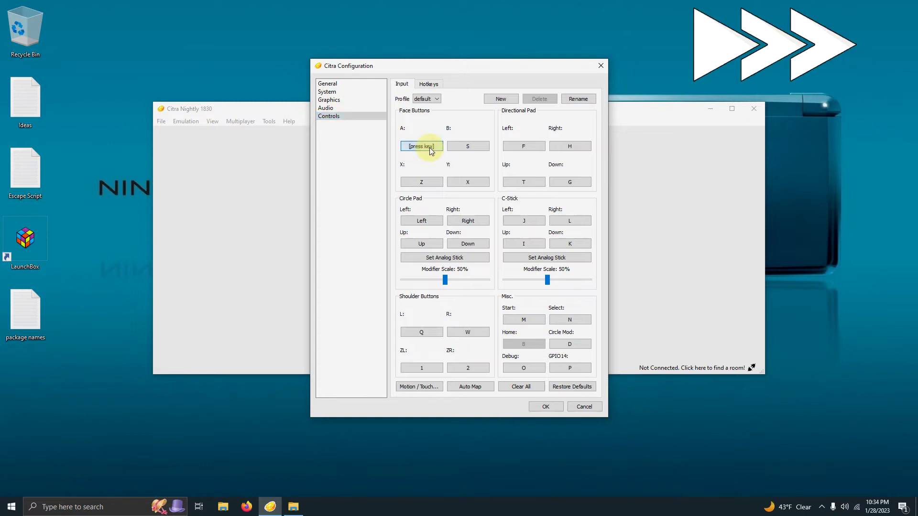
{"action": "left_click", "coordinate": [467, 146]}
{"action": "left_click", "coordinate": [467, 182]}
{"action": "left_click", "coordinate": [433, 182]}
{"action": "left_click", "coordinate": [430, 220]}
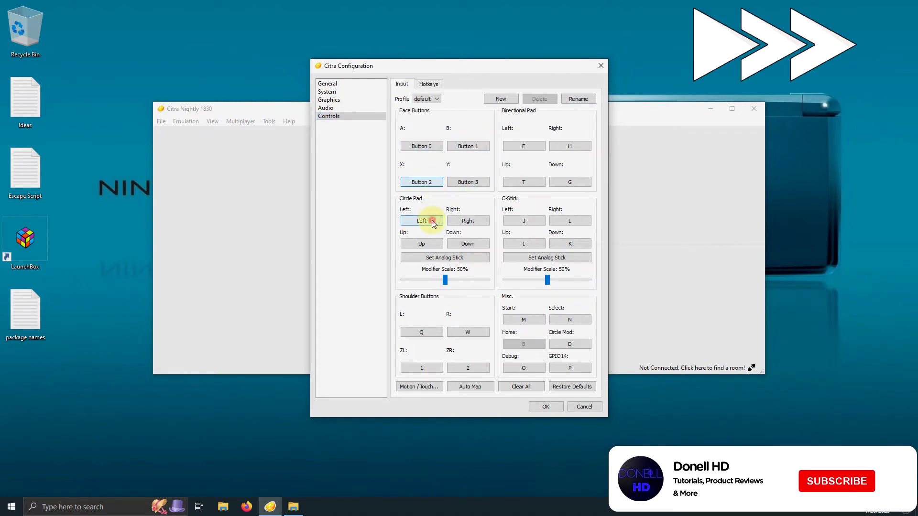
{"action": "left_click", "coordinate": [457, 222]}
{"action": "left_click", "coordinate": [423, 243]}
{"action": "left_click", "coordinate": [468, 244]}
{"action": "left_click", "coordinate": [421, 332]}
{"action": "left_click", "coordinate": [467, 334]}
{"action": "left_click", "coordinate": [422, 368]}
{"action": "left_click", "coordinate": [468, 368]}
Step: Map the D-pad to Hat 0, the C-Stick to stick axes, Start to Button 7, Select to Button 6
{"action": "left_click", "coordinate": [524, 146]}
{"action": "left_click", "coordinate": [570, 146]}
{"action": "left_click", "coordinate": [523, 182]}
{"action": "left_click", "coordinate": [570, 181]}
{"action": "left_click", "coordinate": [524, 220]}
{"action": "left_click", "coordinate": [570, 221]}
{"action": "left_click", "coordinate": [523, 244]}
{"action": "left_click", "coordinate": [570, 243]}
{"action": "left_click", "coordinate": [524, 319]}
{"action": "left_click", "coordinate": [570, 319]}
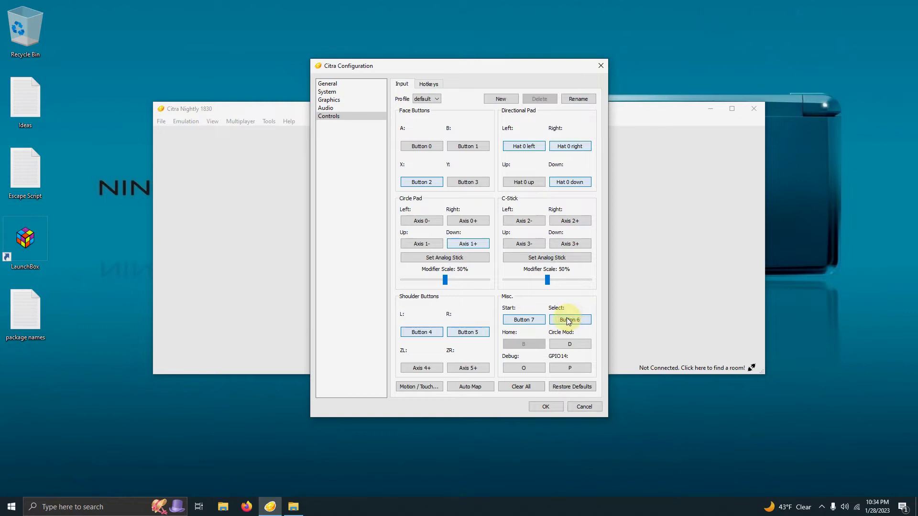
Step: Bind the Exit Fullscreen hotkey to Alt+Return
{"action": "left_click", "coordinate": [428, 85]}
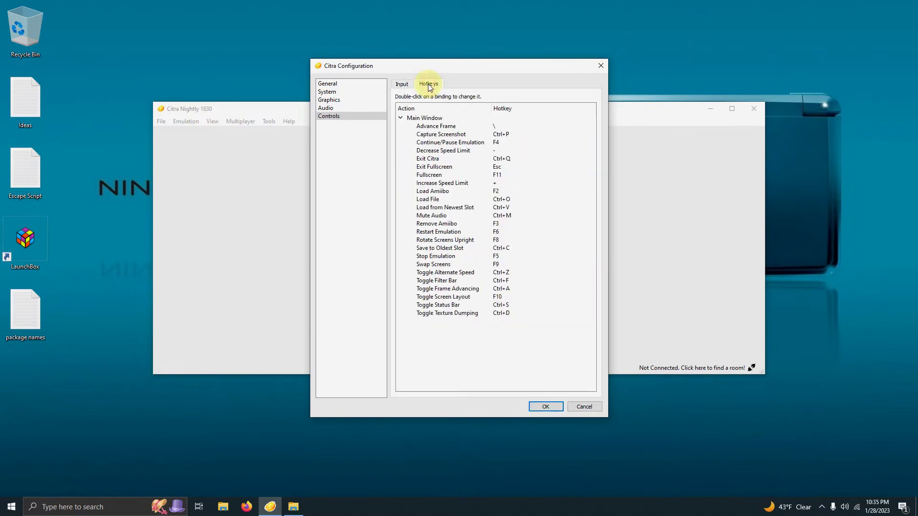
{"action": "double_click", "coordinate": [500, 168]}
{"action": "key", "text": "alt+Return"}
{"action": "left_click", "coordinate": [439, 252]}
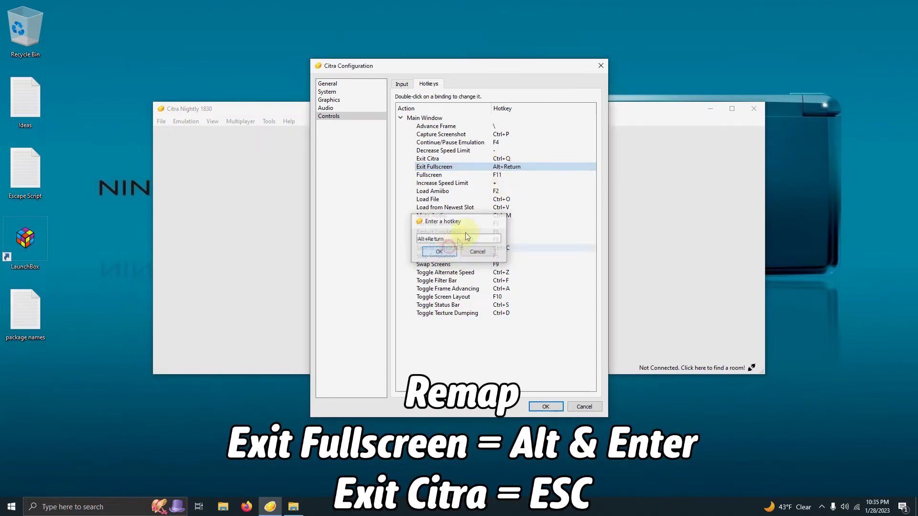
Step: Bind Exit Citra to Esc and save the configuration
{"action": "double_click", "coordinate": [510, 159]}
{"action": "key", "text": "Escape"}
{"action": "left_click", "coordinate": [448, 252]}
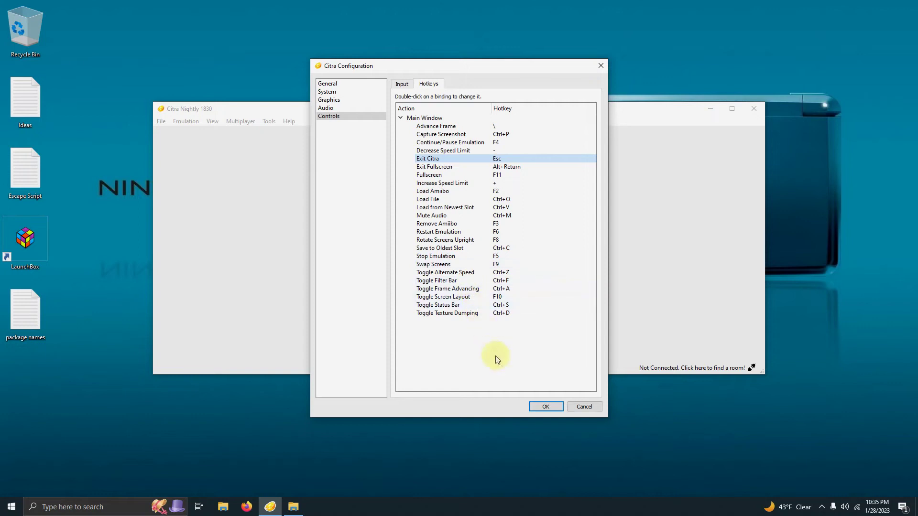
{"action": "left_click", "coordinate": [546, 406]}
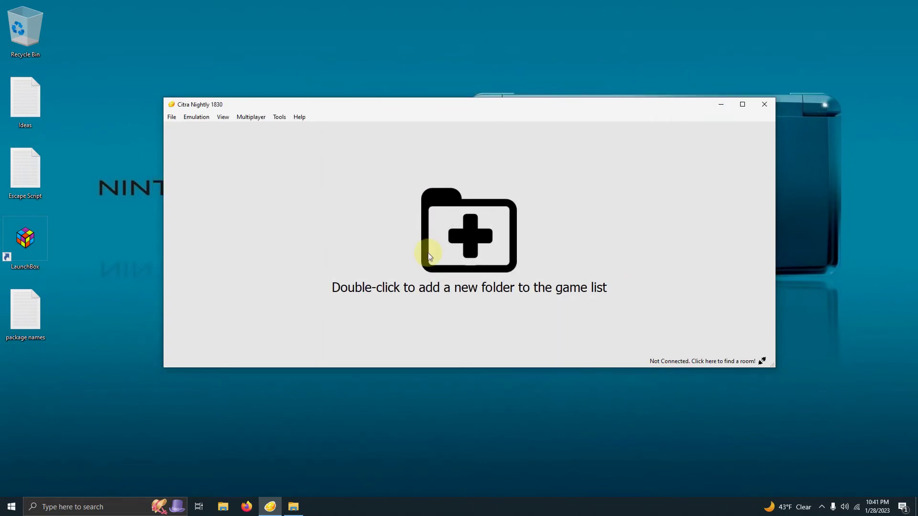
Step: Add Desktop\Arcade\Roms as a game directory in Citra's game list
{"action": "double_click", "coordinate": [468, 239]}
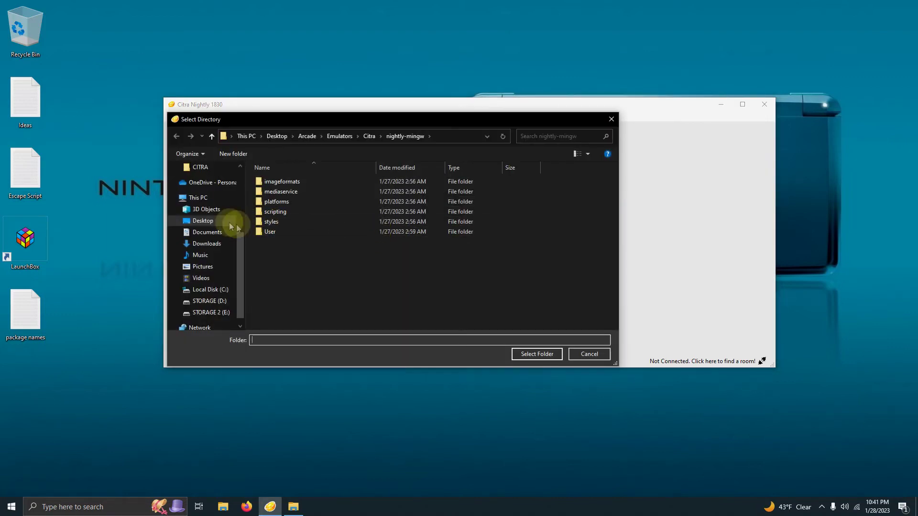
{"action": "left_click", "coordinate": [193, 221]}
{"action": "double_click", "coordinate": [279, 218]}
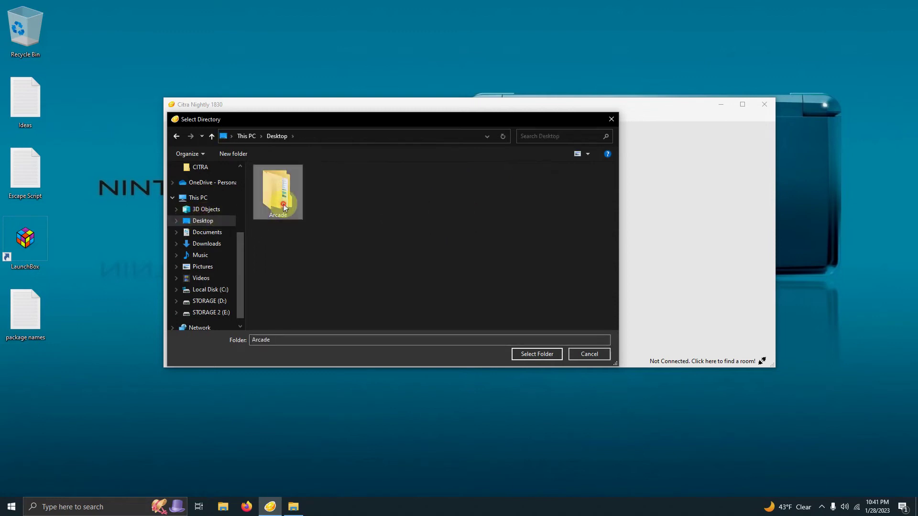
{"action": "left_click", "coordinate": [288, 203]}
{"action": "left_click", "coordinate": [535, 354]}
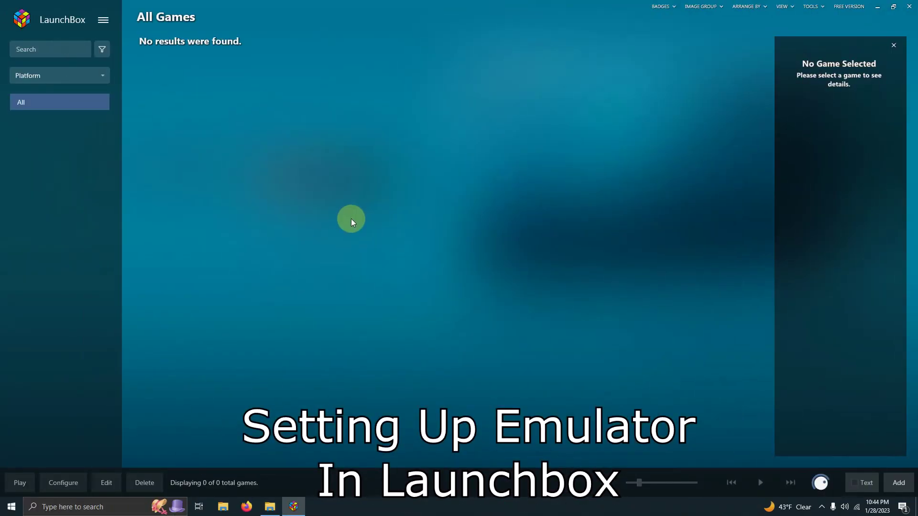
Step: Add a new emulator named Citra in LaunchBox's emulator manager
{"action": "left_click", "coordinate": [103, 21]}
{"action": "mouse_move", "coordinate": [193, 79]}
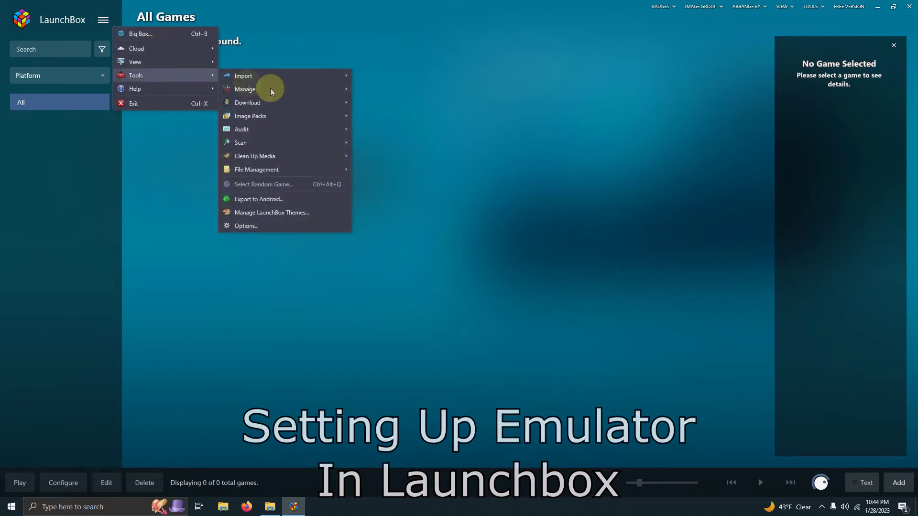
{"action": "mouse_move", "coordinate": [301, 90]}
{"action": "left_click", "coordinate": [366, 90]}
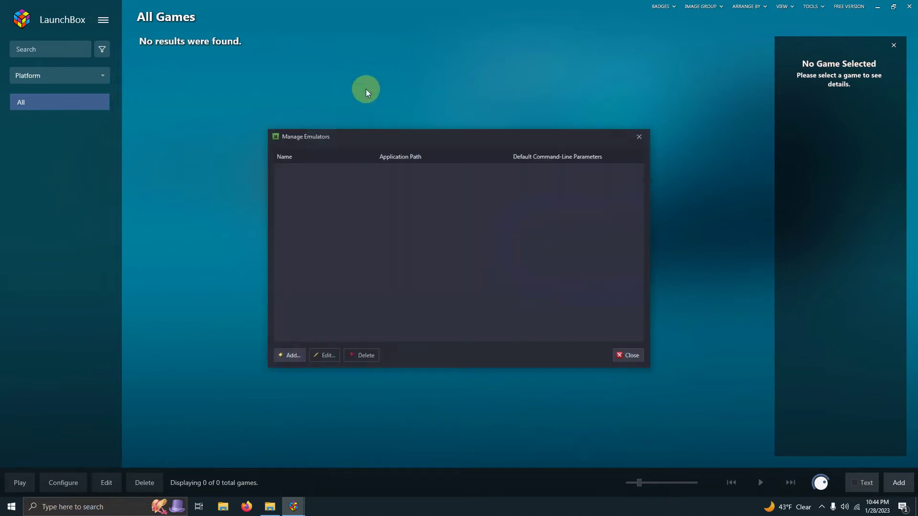
{"action": "left_click", "coordinate": [299, 354]}
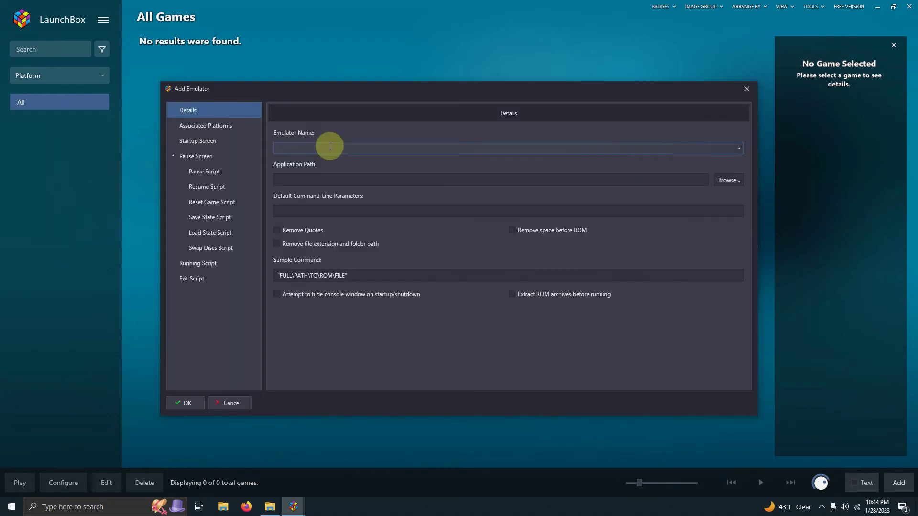
{"action": "type", "text": "Citra"}
Step: Set its application path to Arcade\Emulators\Citra\nightly-mingw\citra-qt.exe
{"action": "left_click", "coordinate": [730, 181]}
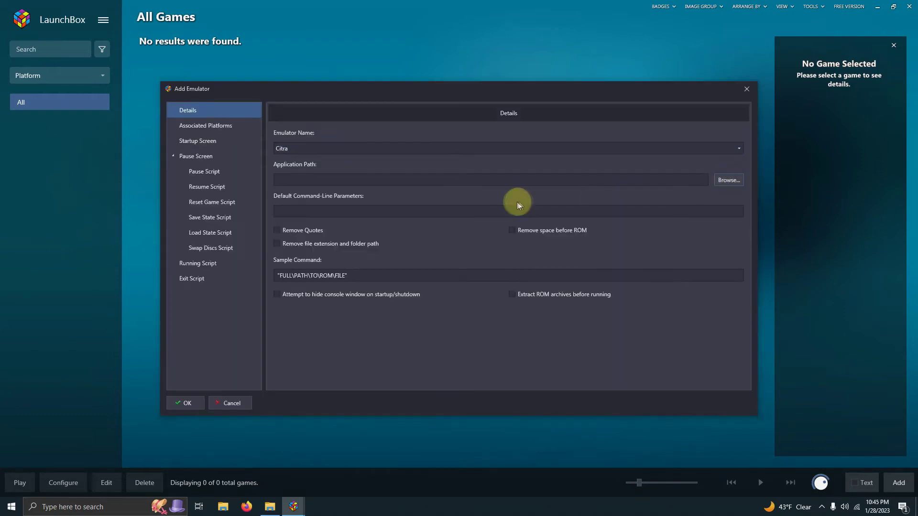
{"action": "left_click", "coordinate": [194, 194]}
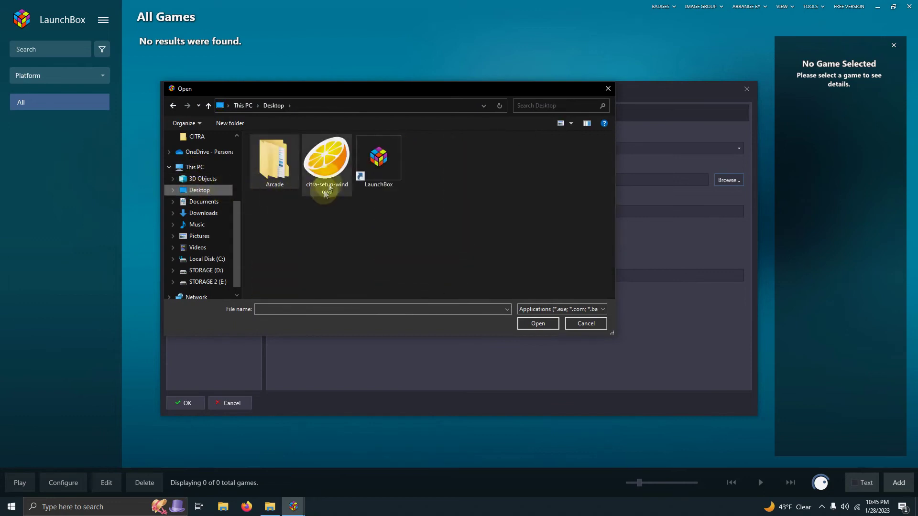
{"action": "double_click", "coordinate": [268, 163]}
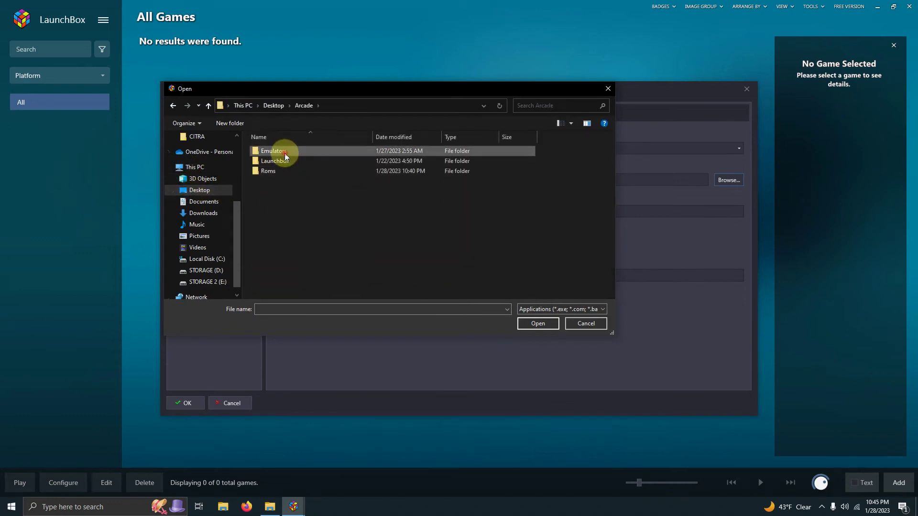
{"action": "double_click", "coordinate": [285, 152]}
{"action": "double_click", "coordinate": [279, 152]}
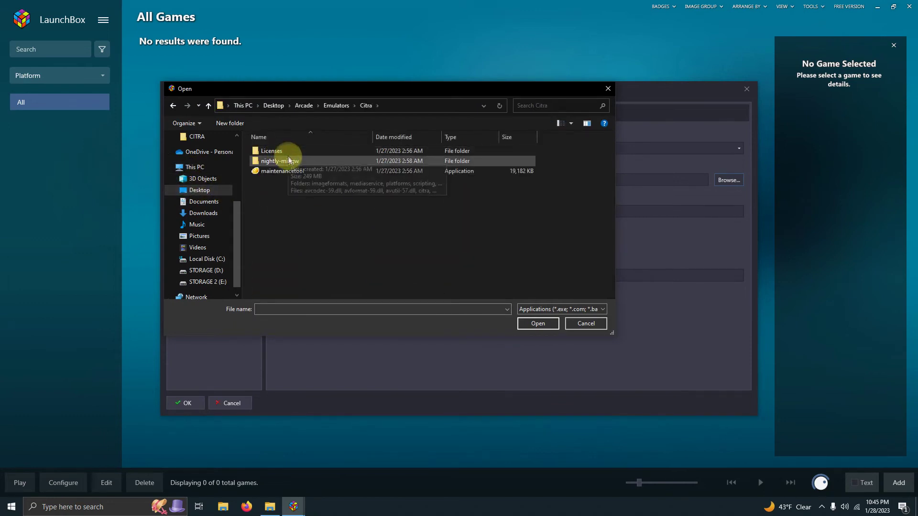
{"action": "double_click", "coordinate": [287, 162]}
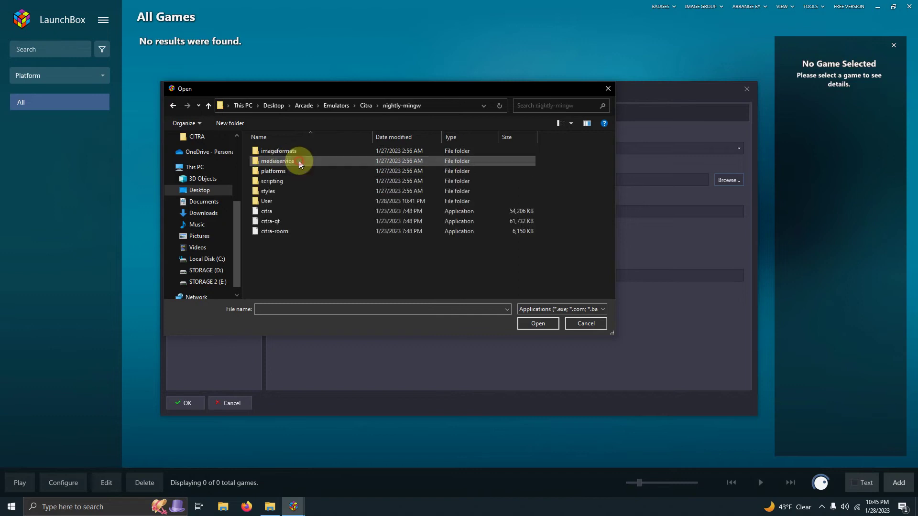
{"action": "double_click", "coordinate": [270, 221]}
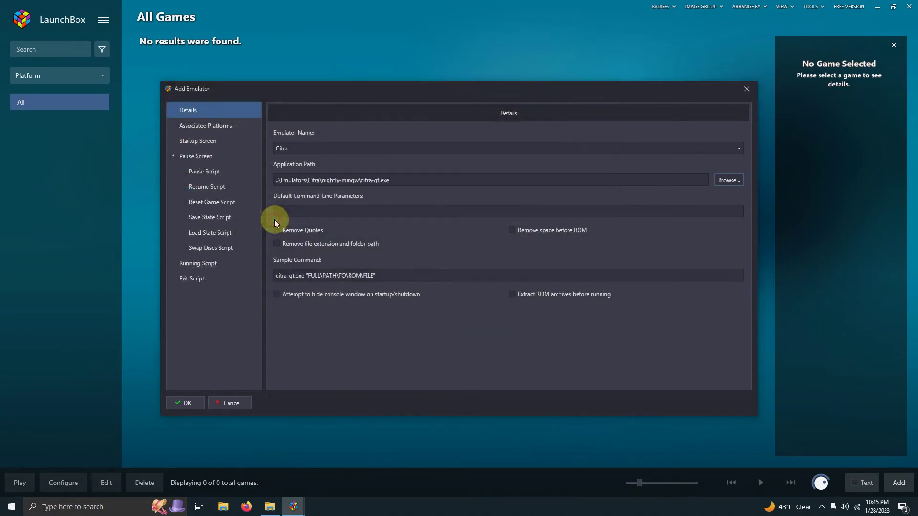
Step: Associate Citra with the Nintendo 3DS platform and mark it as the default emulator
{"action": "left_click", "coordinate": [227, 133]}
{"action": "left_click", "coordinate": [286, 150]}
{"action": "left_click", "coordinate": [285, 150]}
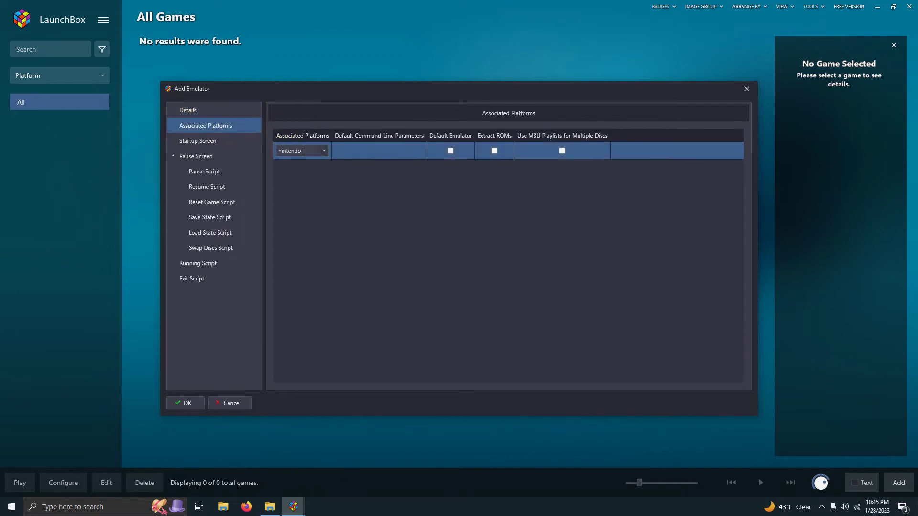
{"action": "left_click", "coordinate": [422, 156]}
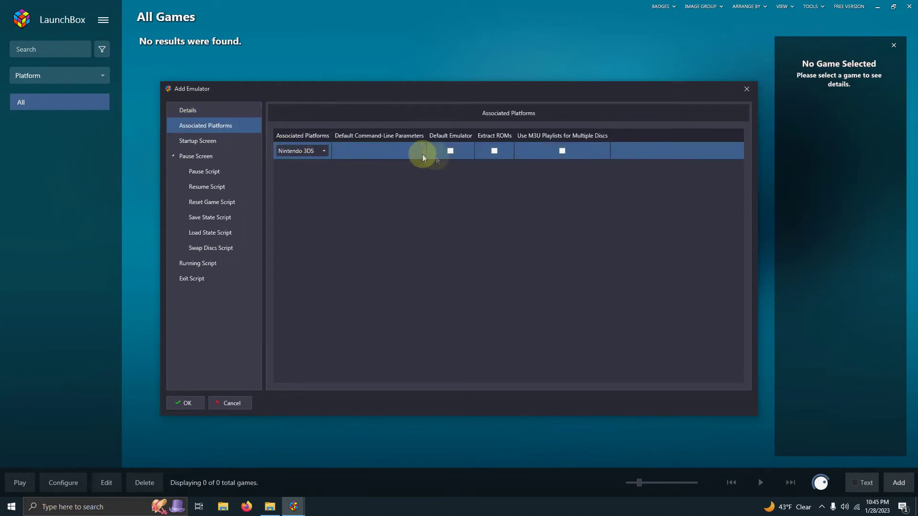
{"action": "left_click", "coordinate": [450, 151]}
{"action": "left_click", "coordinate": [449, 148]}
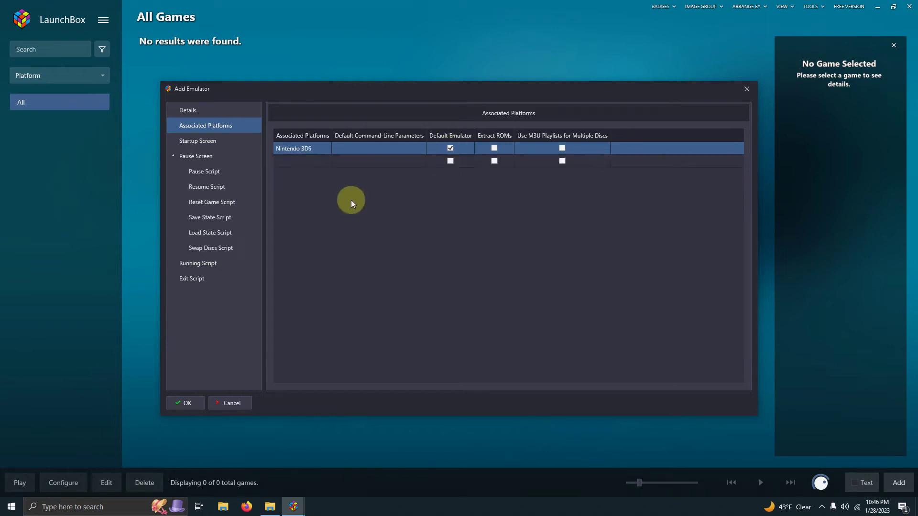
Step: Paste the AutoHotkey Esc-to-close script as Citra's running script, save, and close the emulator manager
{"action": "left_click", "coordinate": [222, 261]}
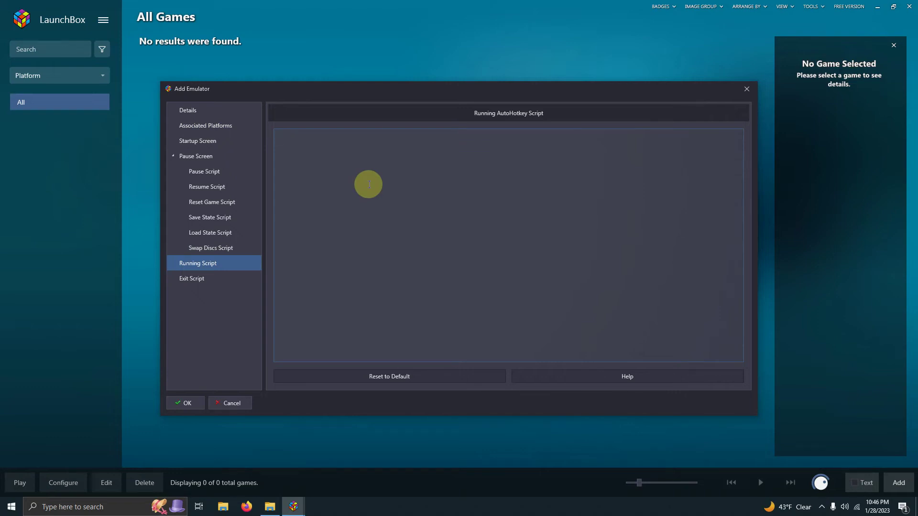
{"action": "type", "text": "SetTitleMatchMode, 2  WinWaitActive, Citra  Send {f11}  $Esc:: { \tProcess, Close, {{{StartupEXE}}} }"}
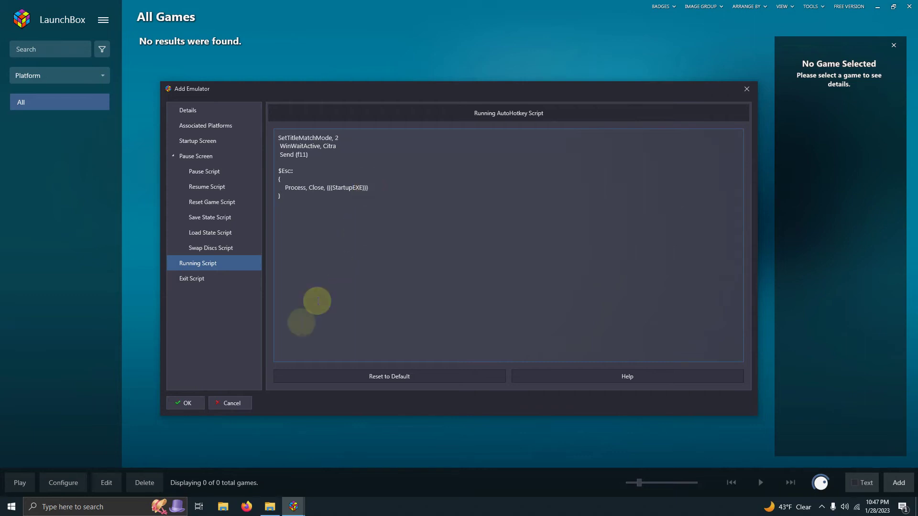
{"action": "left_click", "coordinate": [186, 403]}
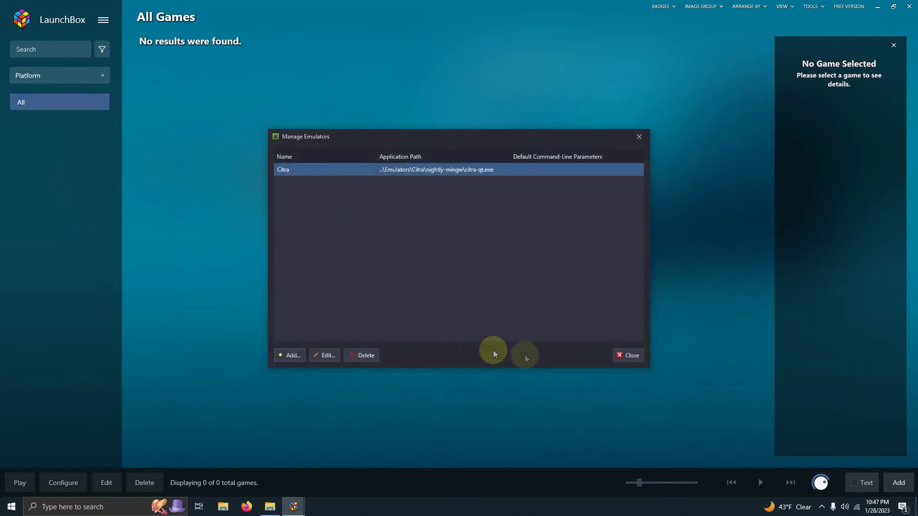
{"action": "left_click", "coordinate": [639, 357]}
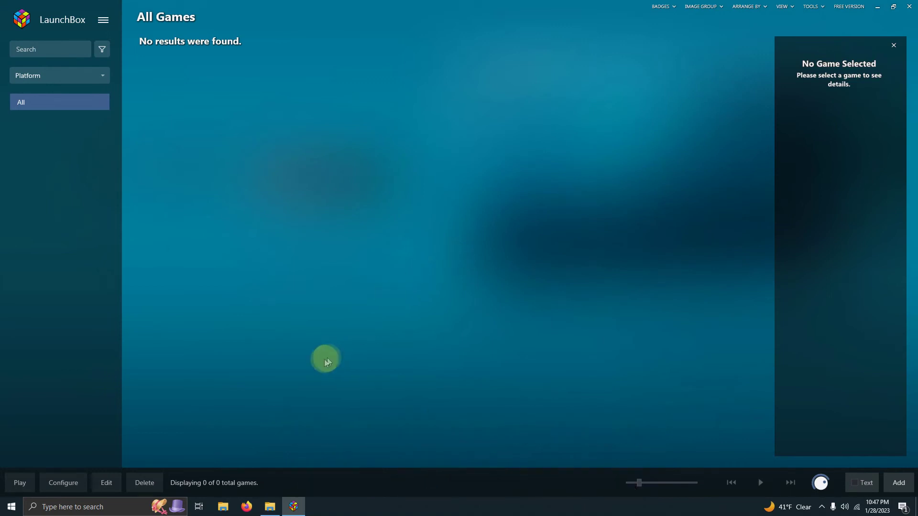
Step: Drag the three 3DS ROM files from the Roms folder into LaunchBox
{"action": "left_click", "coordinate": [269, 506]}
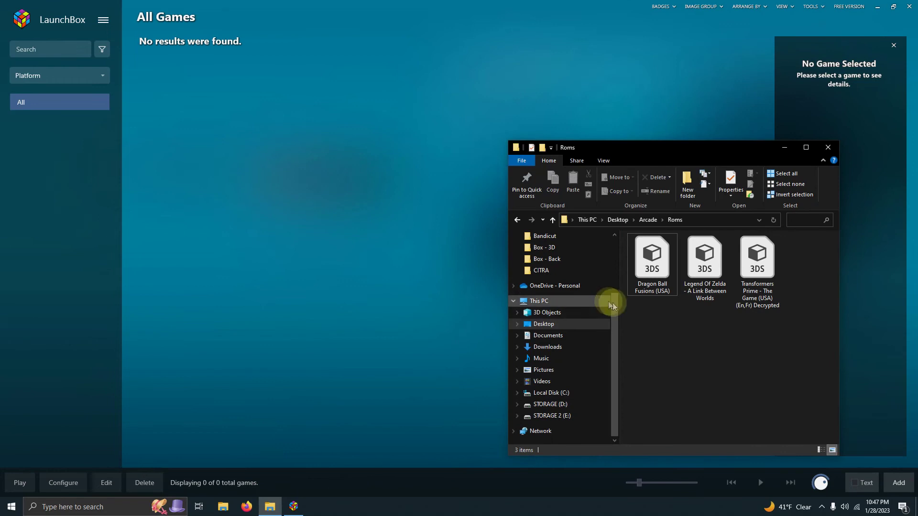
{"action": "left_click_drag", "start_coordinate": [776, 329], "coordinate": [314, 206]}
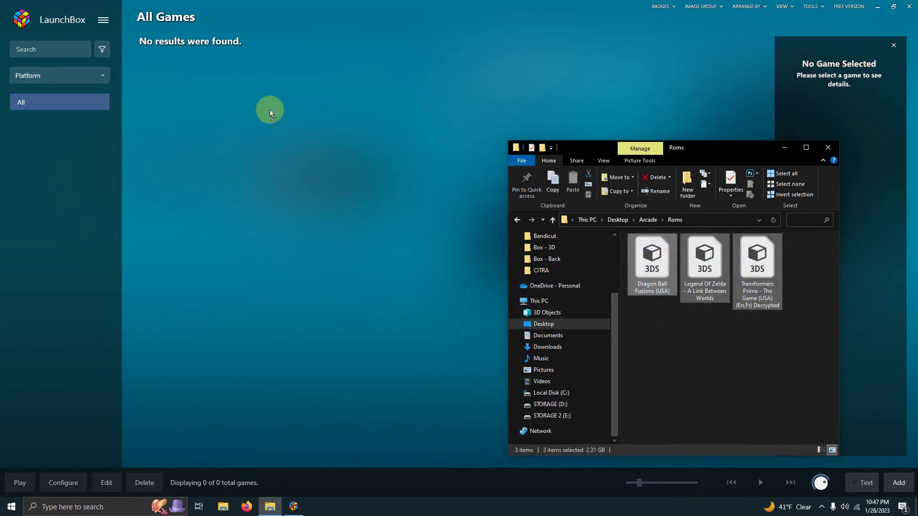
{"action": "left_click_drag", "start_coordinate": [270, 110], "coordinate": [270, 110]}
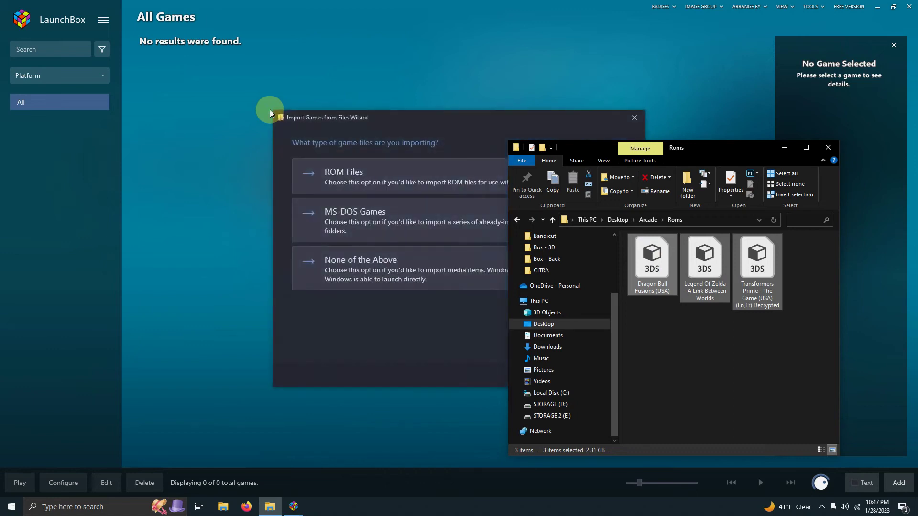
Step: Import them as ROM files for the Nintendo 3DS platform using the Citra emulator
{"action": "left_click", "coordinate": [325, 171]}
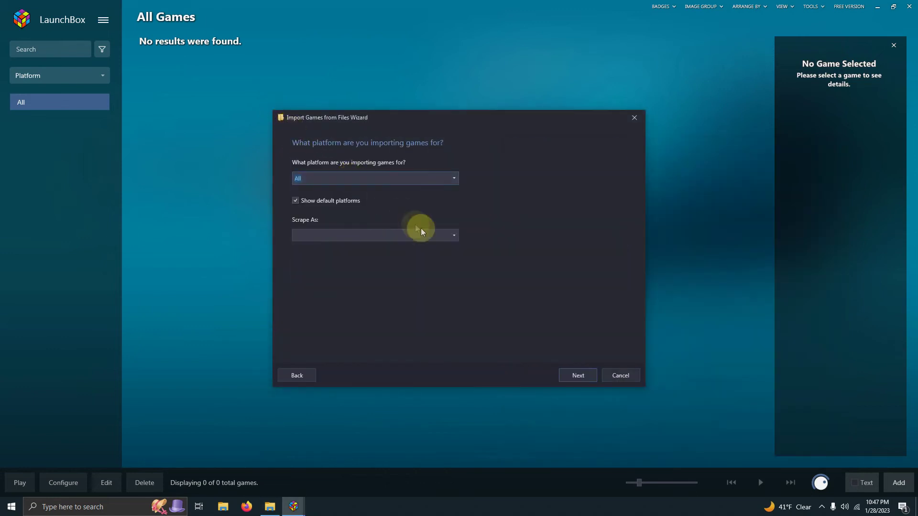
{"action": "left_click", "coordinate": [457, 183]}
{"action": "scroll", "coordinate": [387, 308], "scroll_direction": "down", "scroll_amount": 15}
{"action": "scroll", "coordinate": [386, 308], "scroll_direction": "down", "scroll_amount": 5}
{"action": "left_click", "coordinate": [386, 308]}
{"action": "left_click", "coordinate": [577, 376]}
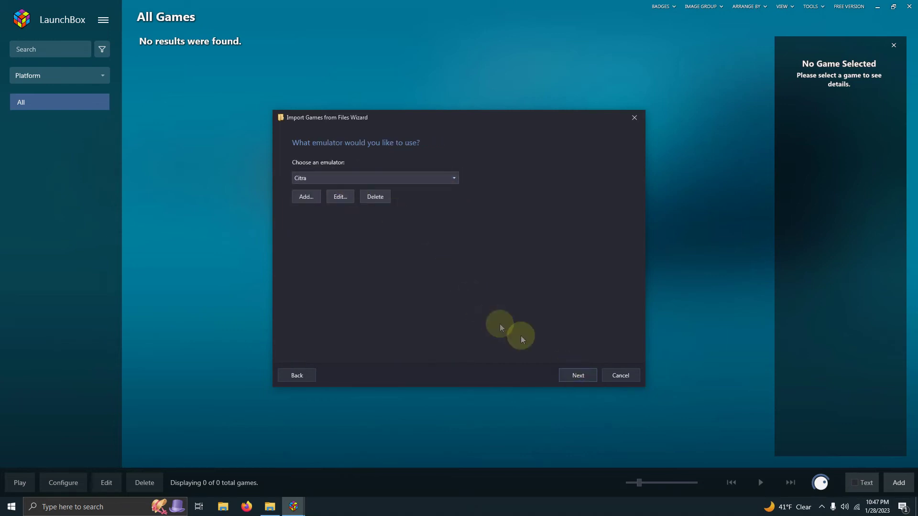
{"action": "left_click", "coordinate": [577, 375]}
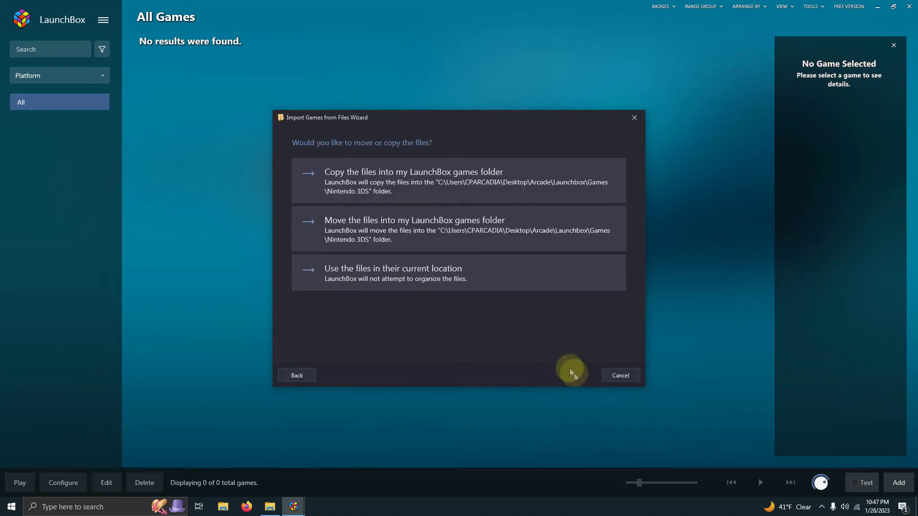
Step: Keep the ROMs in their current location, finish importing the three games, and close the Roms folder
{"action": "left_click", "coordinate": [452, 273]}
{"action": "left_click", "coordinate": [581, 374]}
{"action": "left_click", "coordinate": [573, 374]}
{"action": "left_click", "coordinate": [572, 373]}
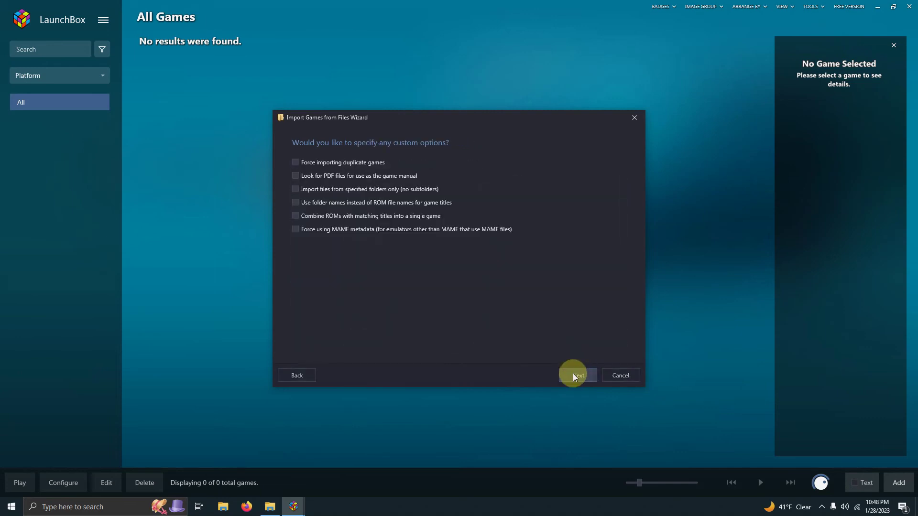
{"action": "left_click", "coordinate": [573, 374]}
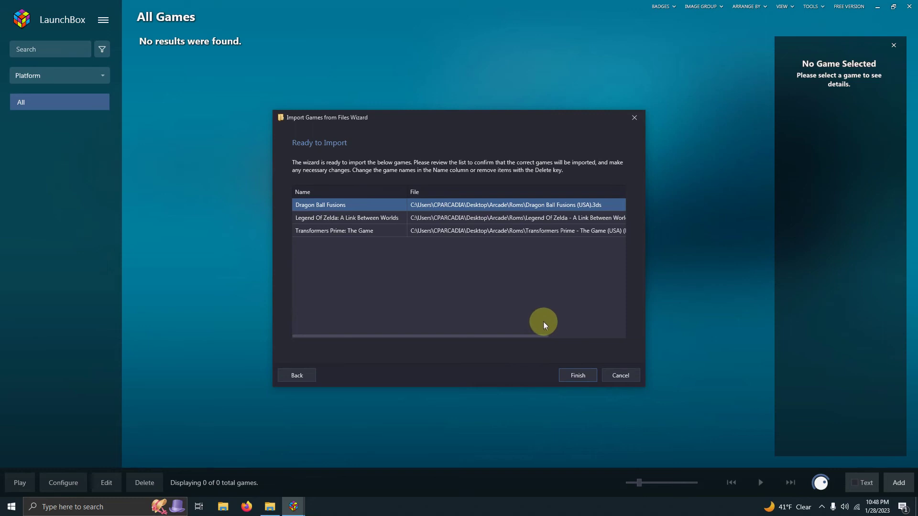
{"action": "left_click", "coordinate": [583, 375]}
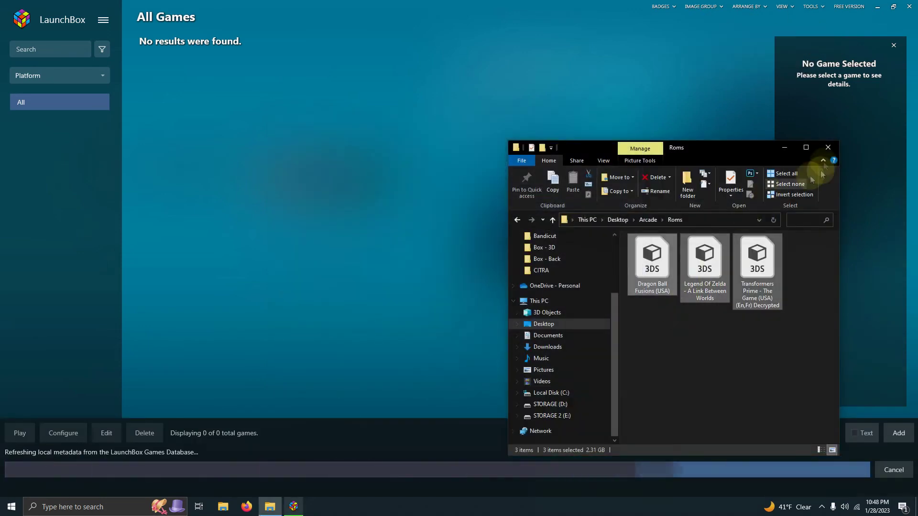
{"action": "left_click", "coordinate": [826, 150]}
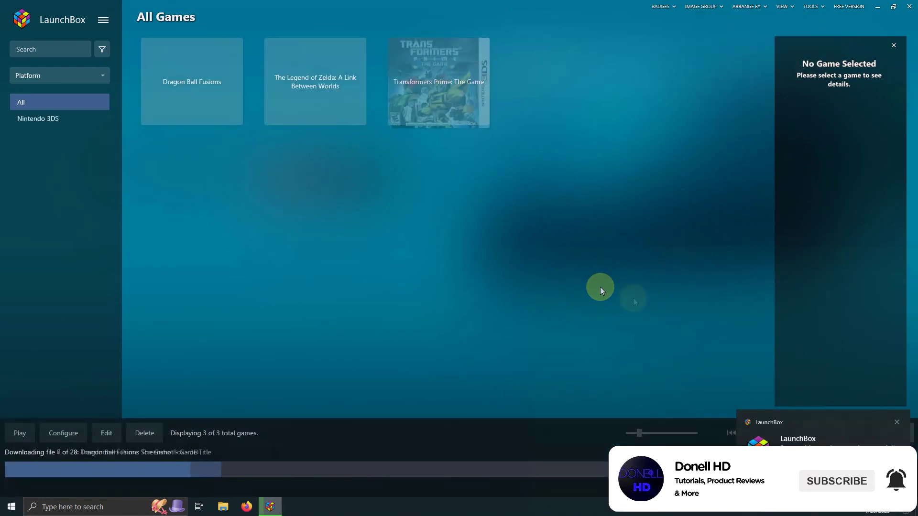
{"action": "left_click", "coordinate": [896, 423]}
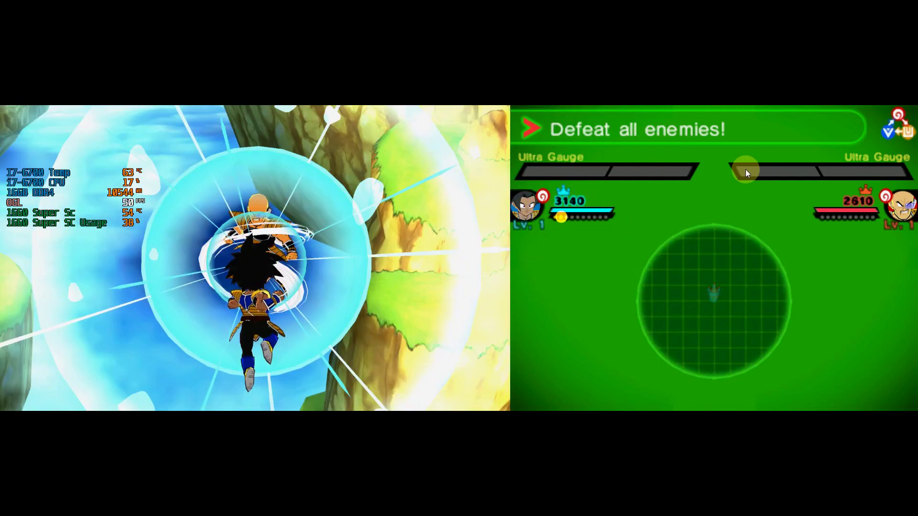
Step: Skip the Dragon Ball Fusions tutorial dialogue with the A key
{"action": "key", "text": "a"}
{"action": "key", "text": "a"}
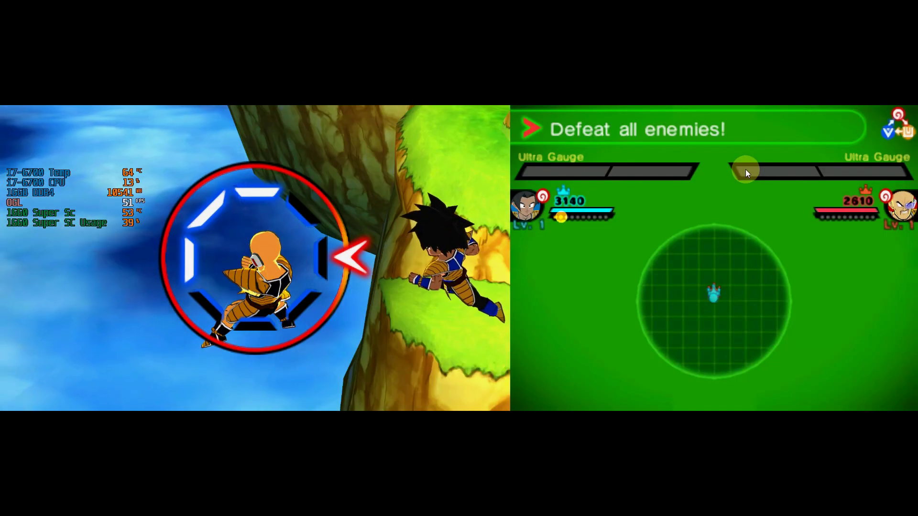